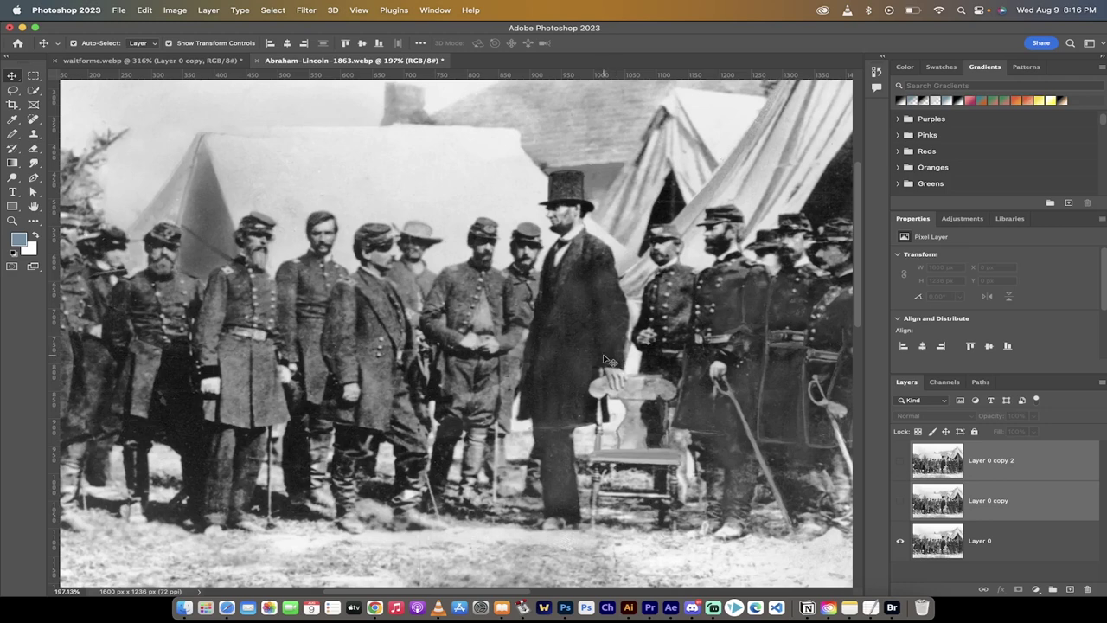
Step: Show both Layer 0 copies over the original and compare the sharpening on the figures in the photo
scroll(610, 361, "up", 6)
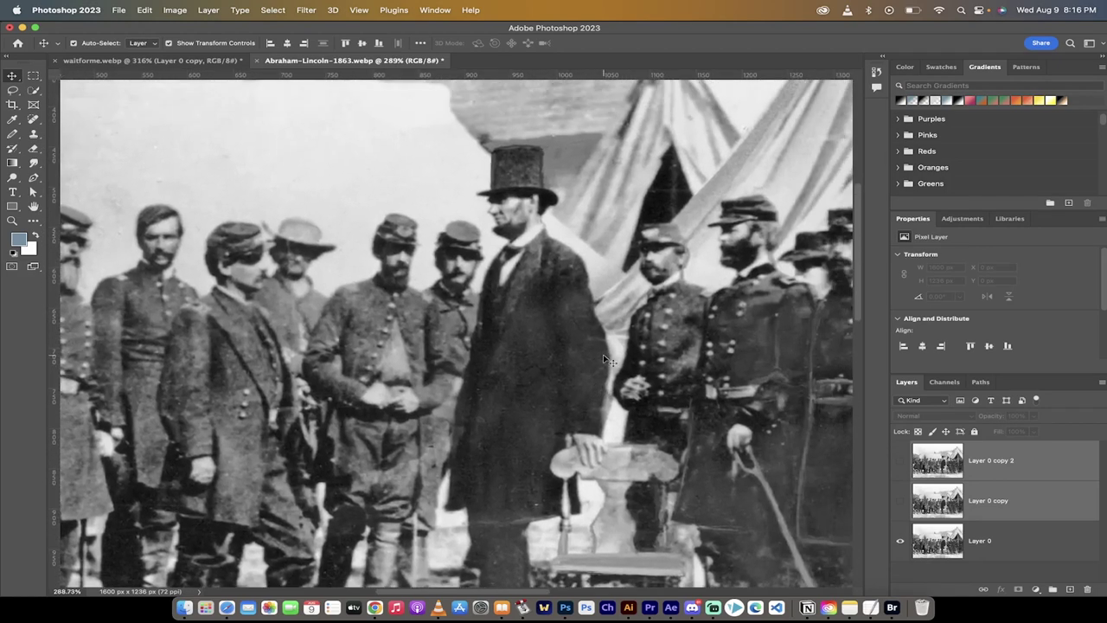
scroll(609, 361, "right", 5)
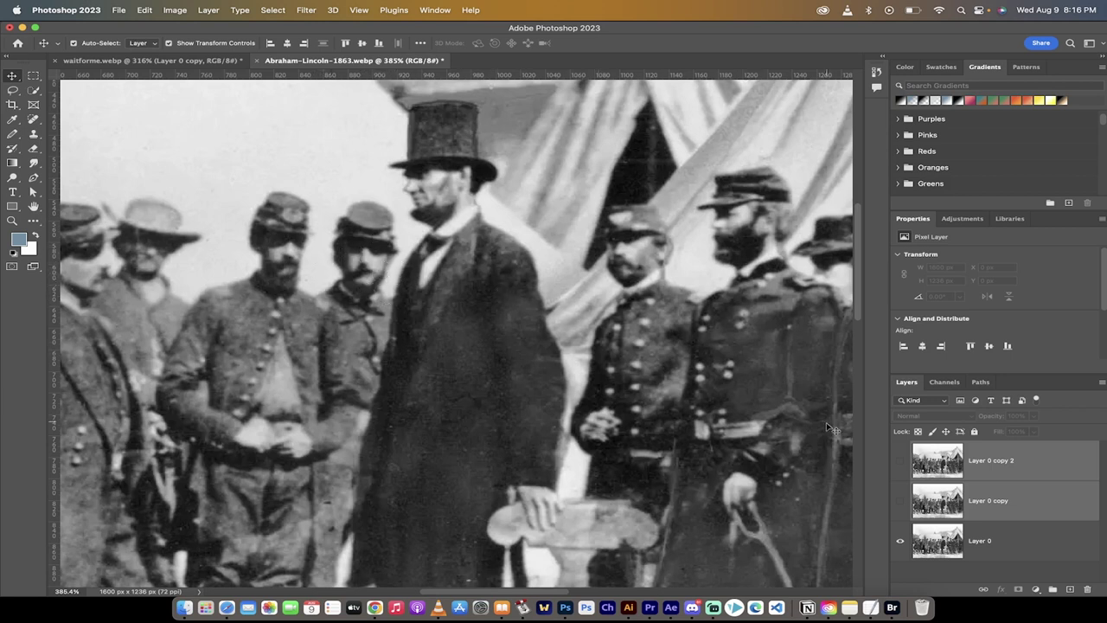
left_click(900, 504)
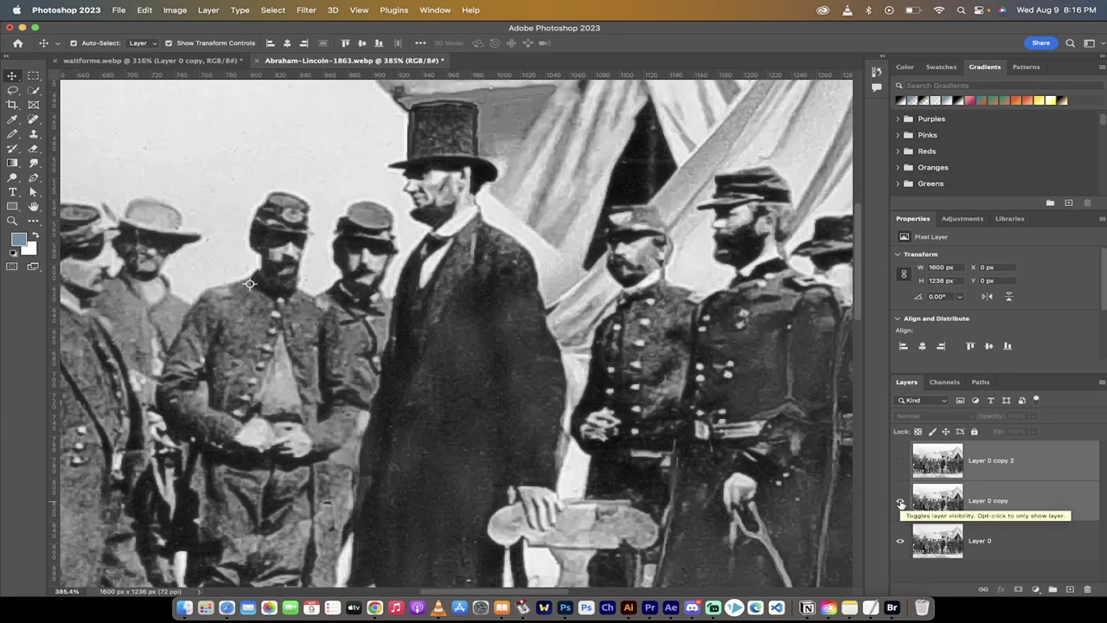
left_click(901, 465)
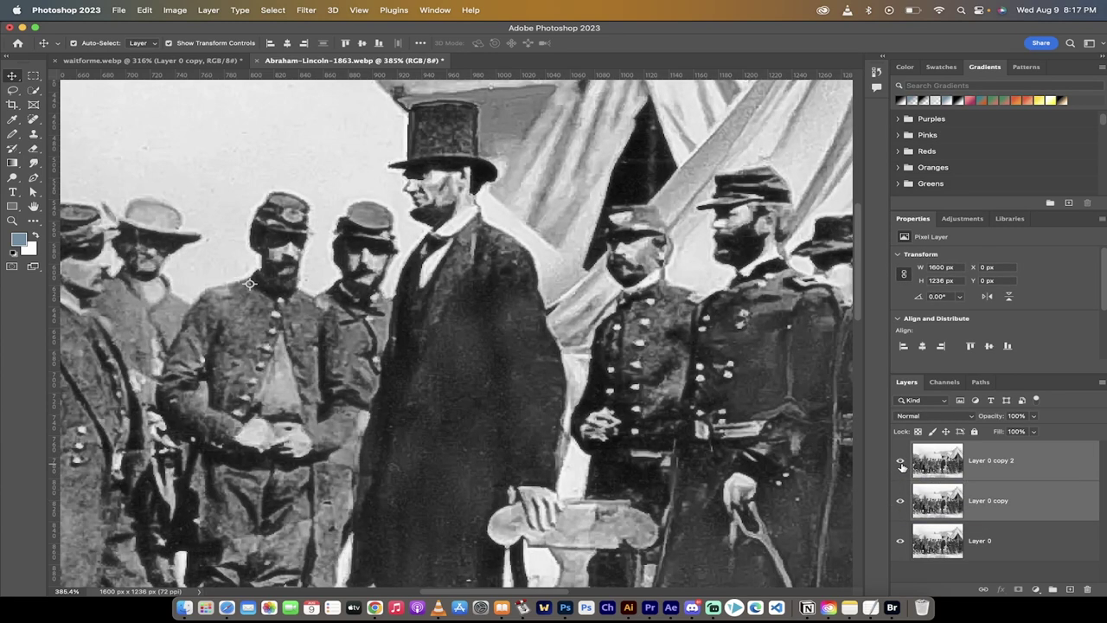
scroll(577, 339, "down", 5)
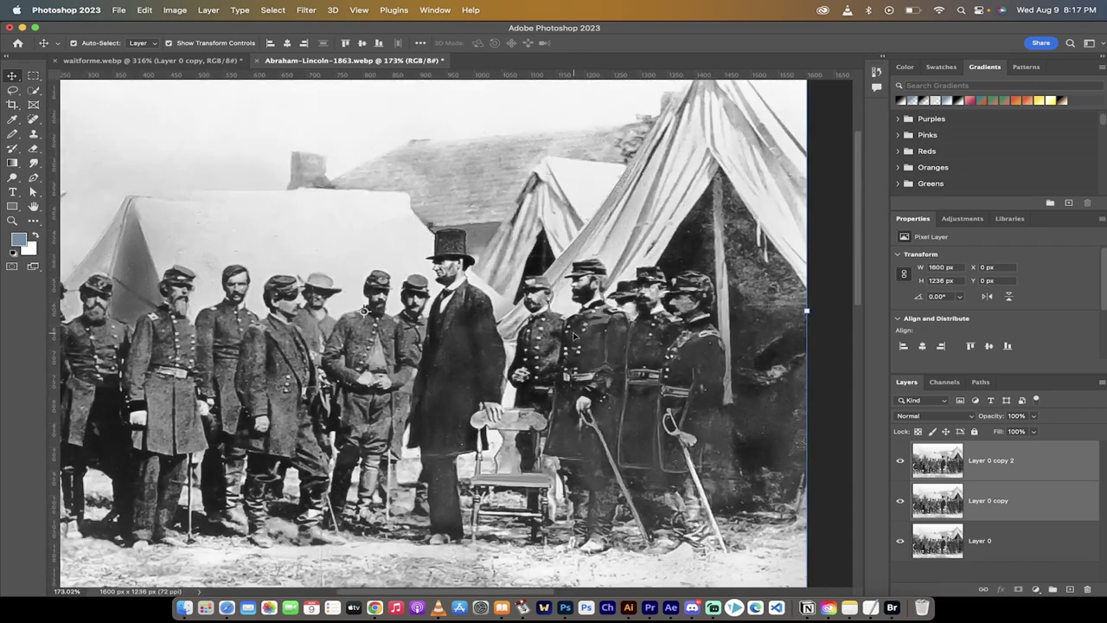
scroll(302, 337, "left", 3)
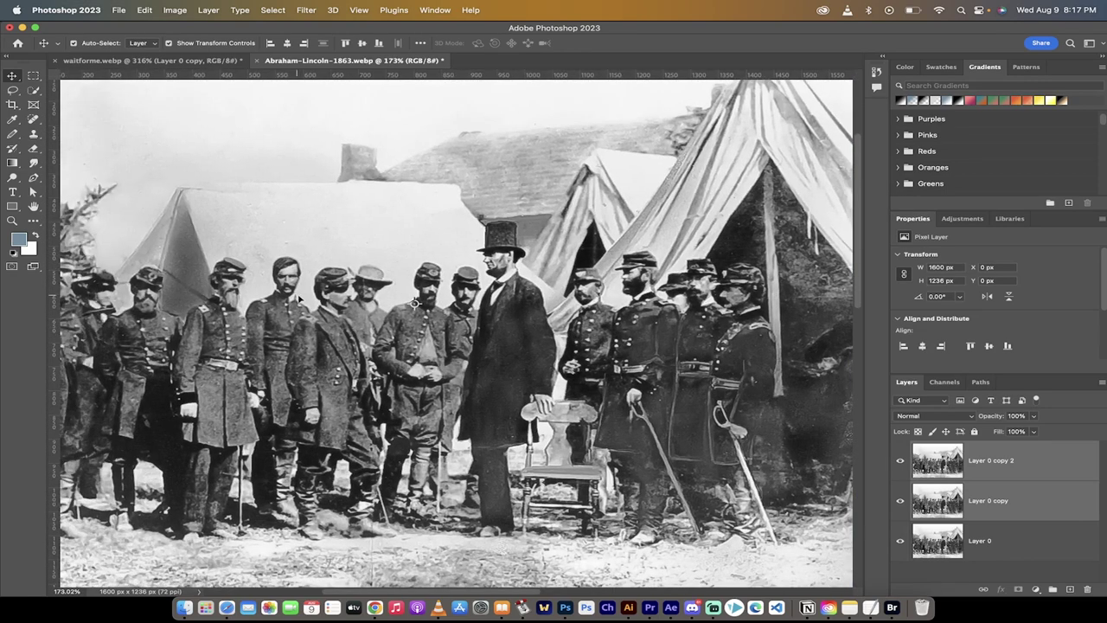
scroll(307, 286, "up", 3)
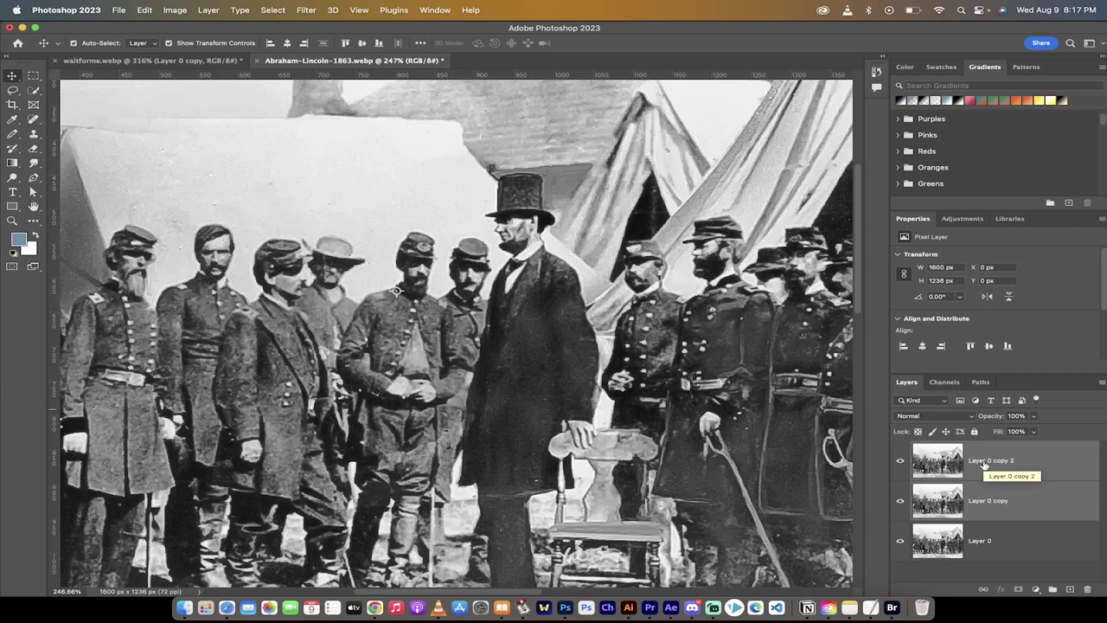
Step: Delete the two existing Layer 0 copies and make a fresh duplicate of Layer 0
key("BackSpace")
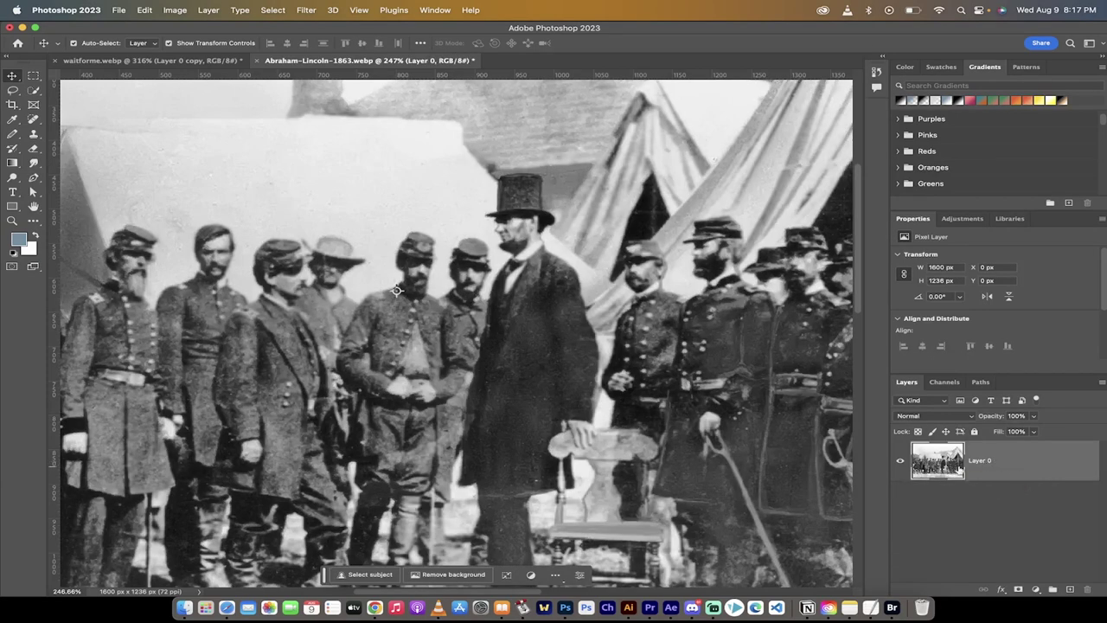
left_click_drag(998, 464, 1072, 590)
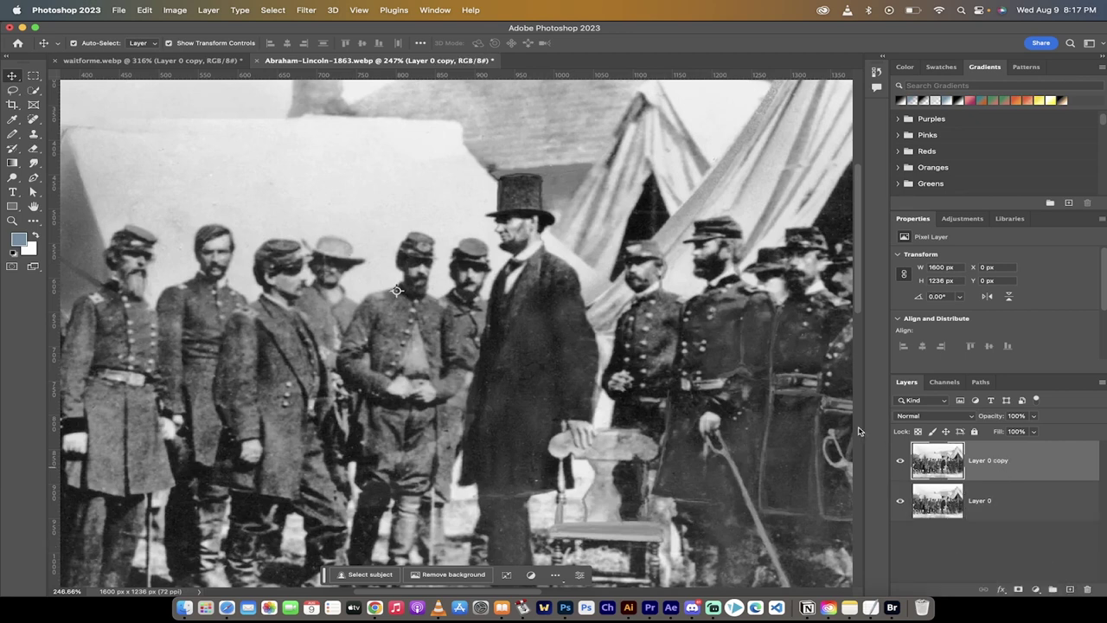
Step: Open the Camera Raw Filter on the duplicated layer and expand its Detail settings
left_click(307, 5)
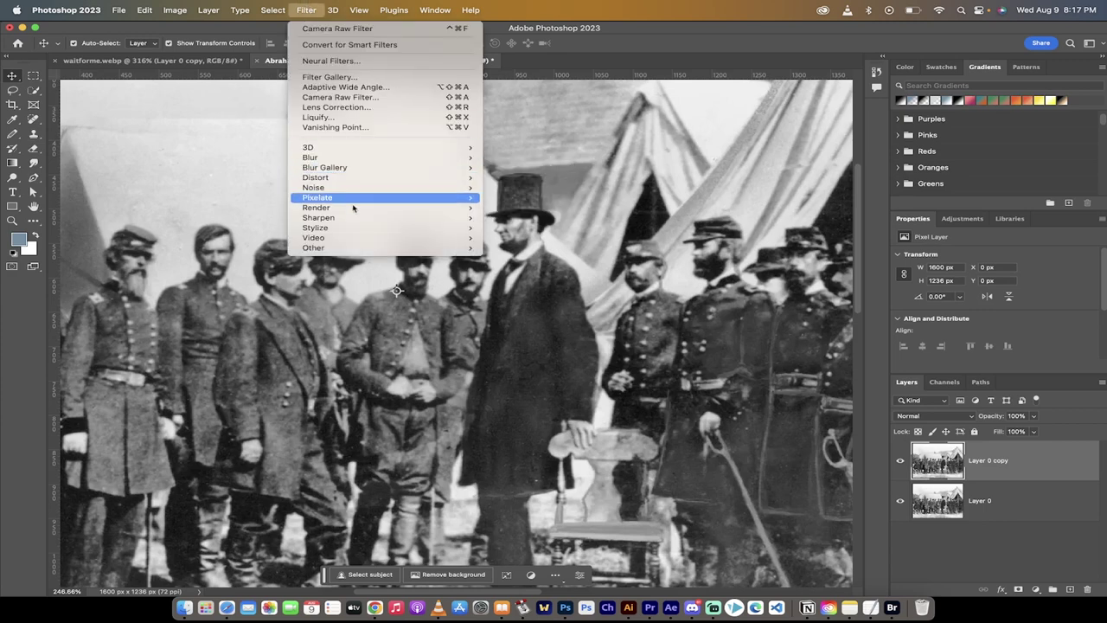
mouse_move(354, 219)
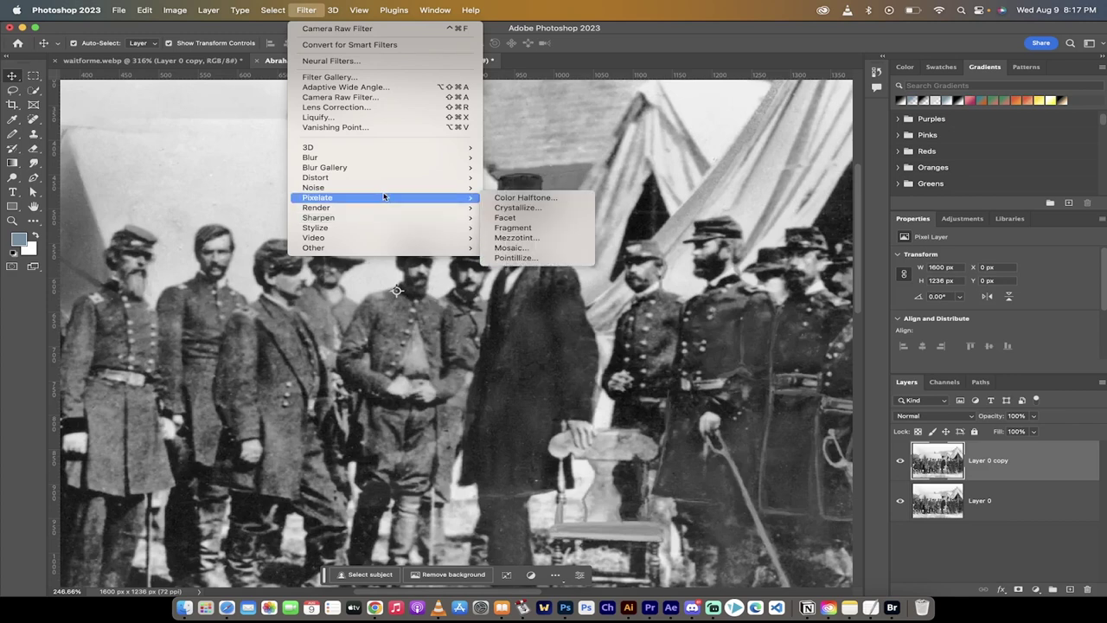
left_click(356, 98)
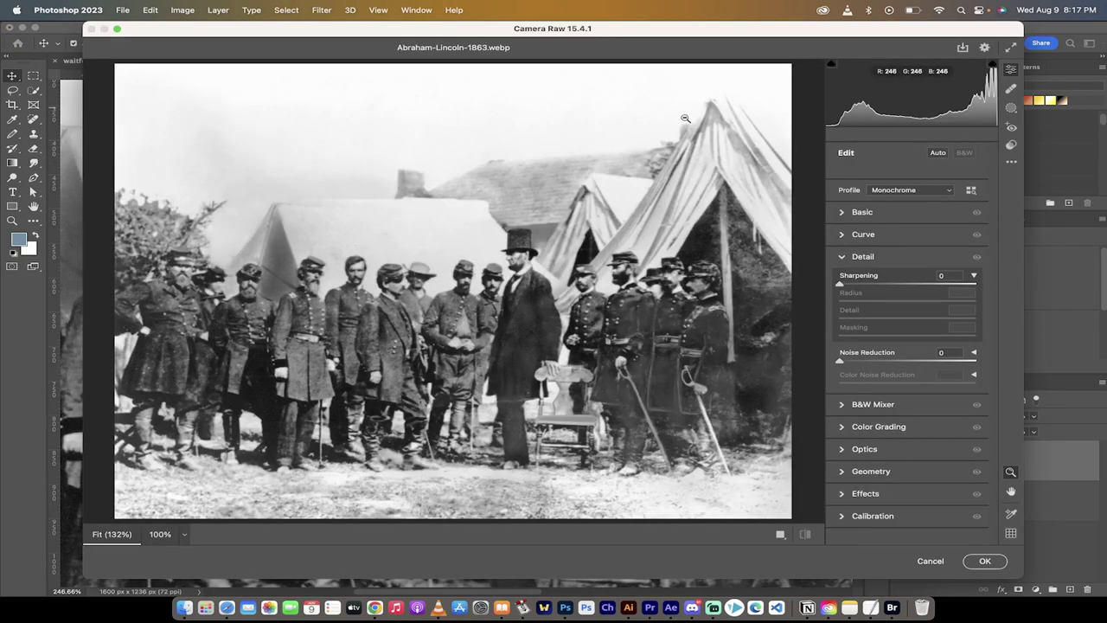
left_click(842, 257)
left_click(842, 257)
left_click(842, 257)
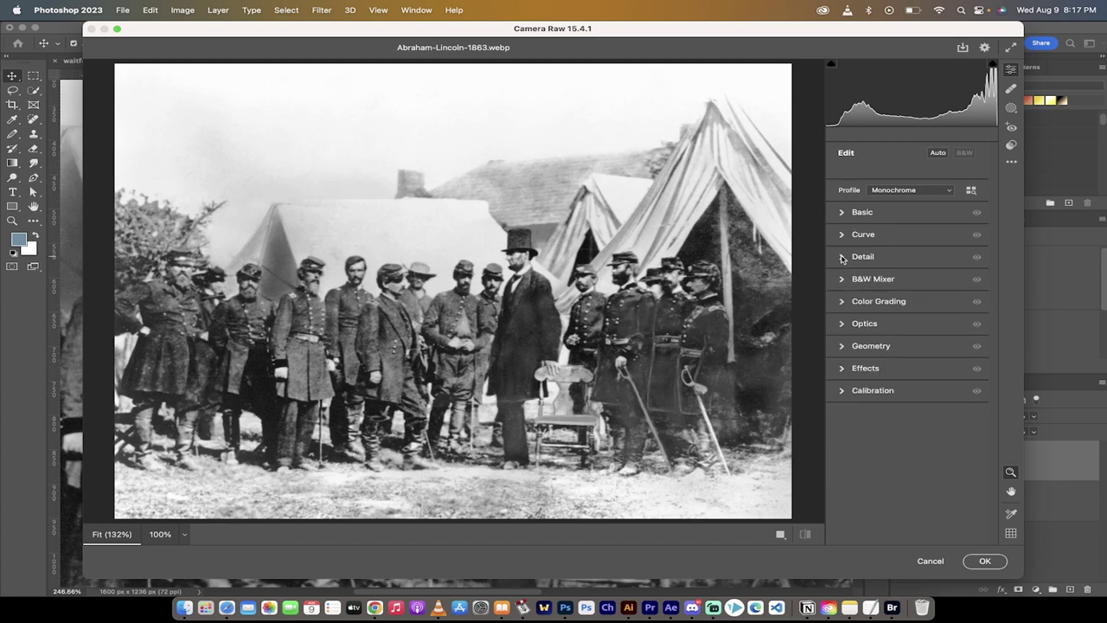
left_click(842, 257)
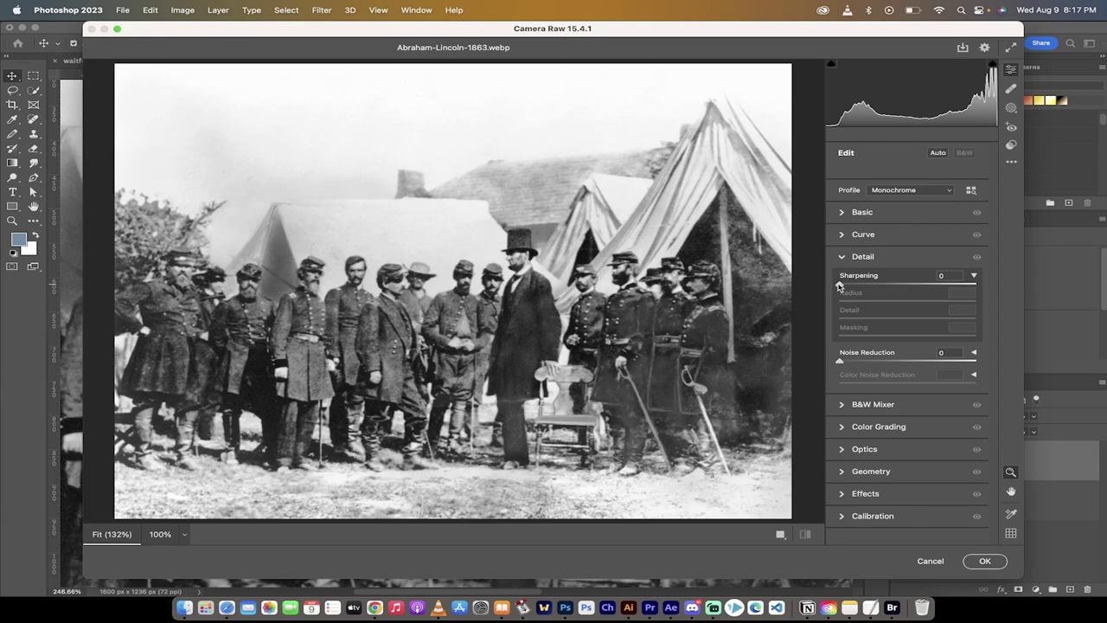
Step: Set Sharpening to 80 and inspect the effect up close around the man in the top hat
left_click_drag(839, 286, 914, 285)
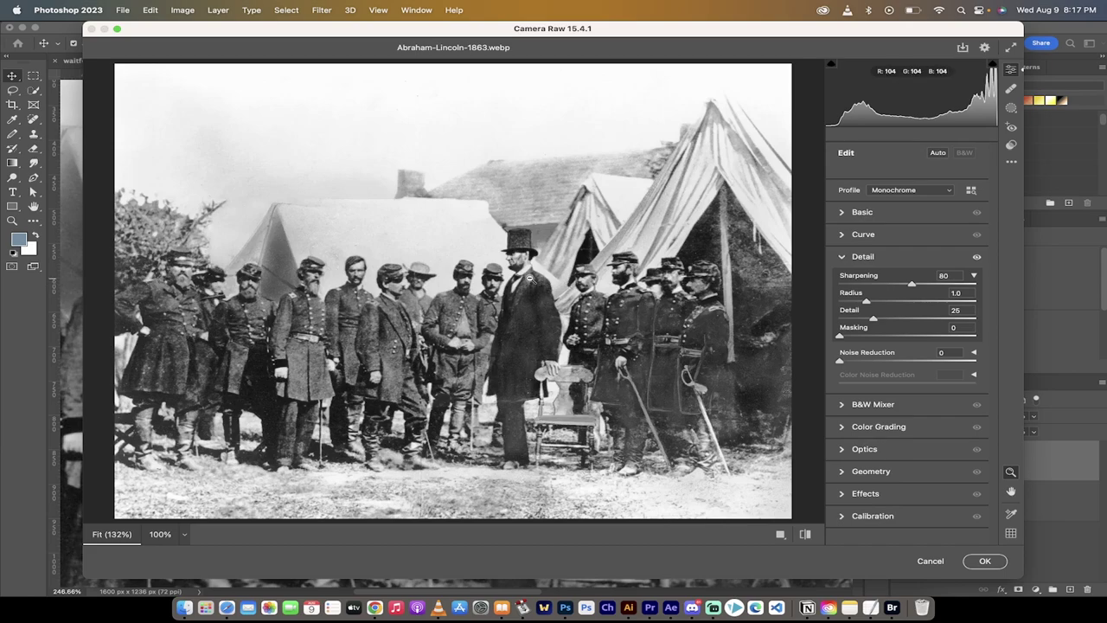
scroll(532, 278, "down", 2)
scroll(536, 281, "up", 6)
scroll(561, 292, "up", 5)
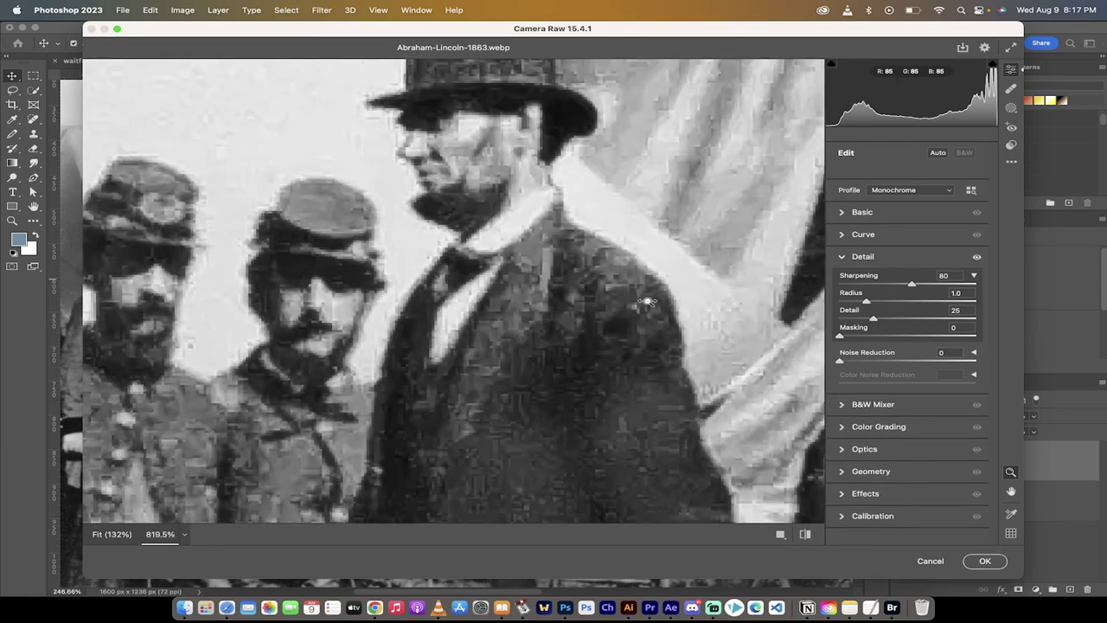
scroll(620, 299, "down", 1)
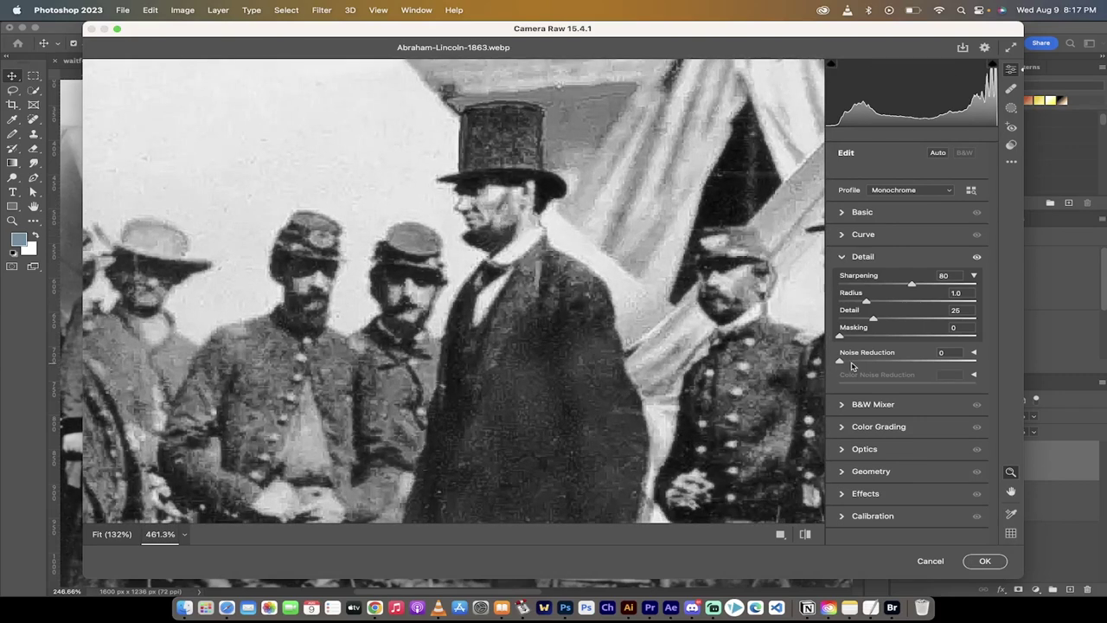
Step: Set the sharpening Radius to 0.7 and Noise Reduction to 20, keeping Detail 25 and Masking 0, and apply the filter
mouse_move(911, 285)
left_mouse_down()
mouse_move(977, 289)
mouse_move(843, 289)
mouse_move(912, 289)
left_mouse_up()
left_click_drag(865, 302, 846, 303)
left_click_drag(873, 320, 836, 338)
left_click_drag(839, 363, 865, 364)
key("alt")
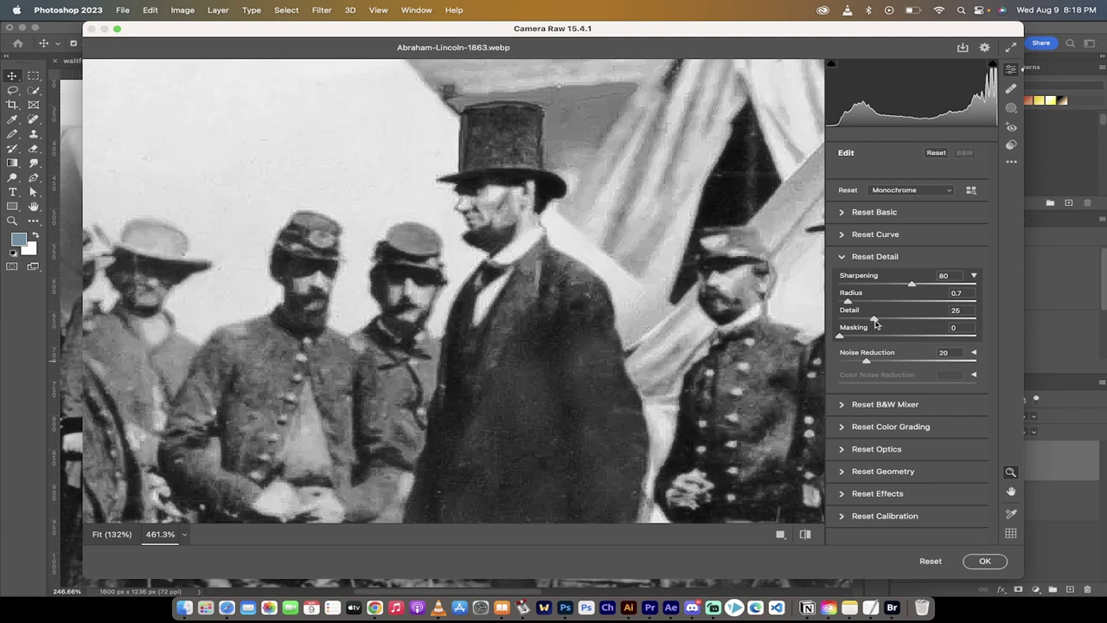
left_click_drag(875, 324, 851, 308)
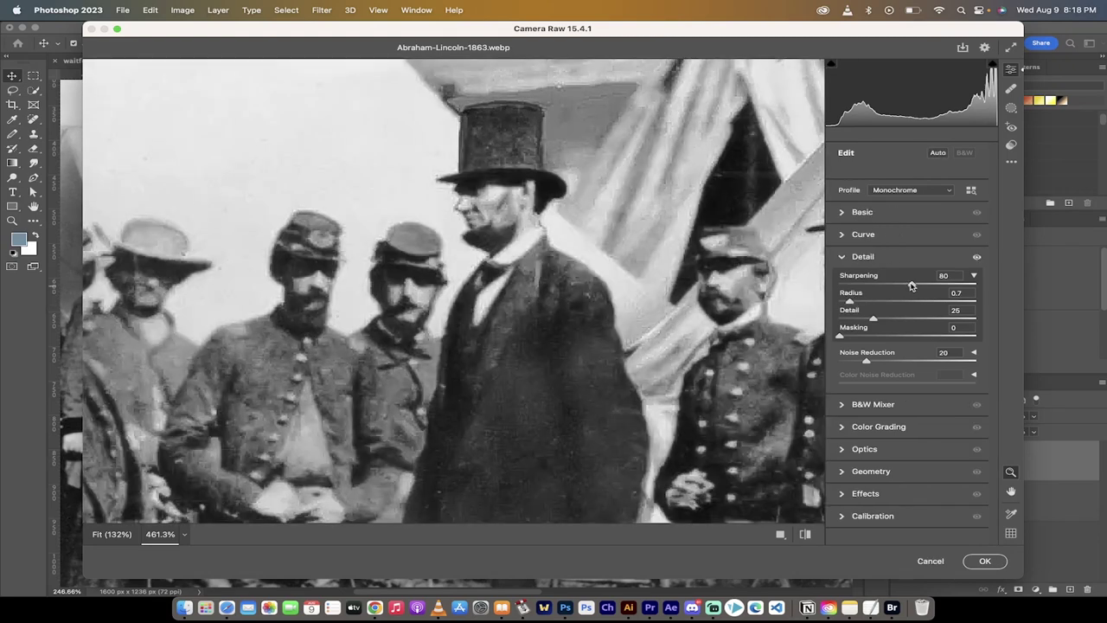
mouse_move(912, 287)
left_mouse_down()
mouse_move(955, 283)
mouse_move(910, 289)
left_mouse_up()
key("alt")
left_click(985, 561)
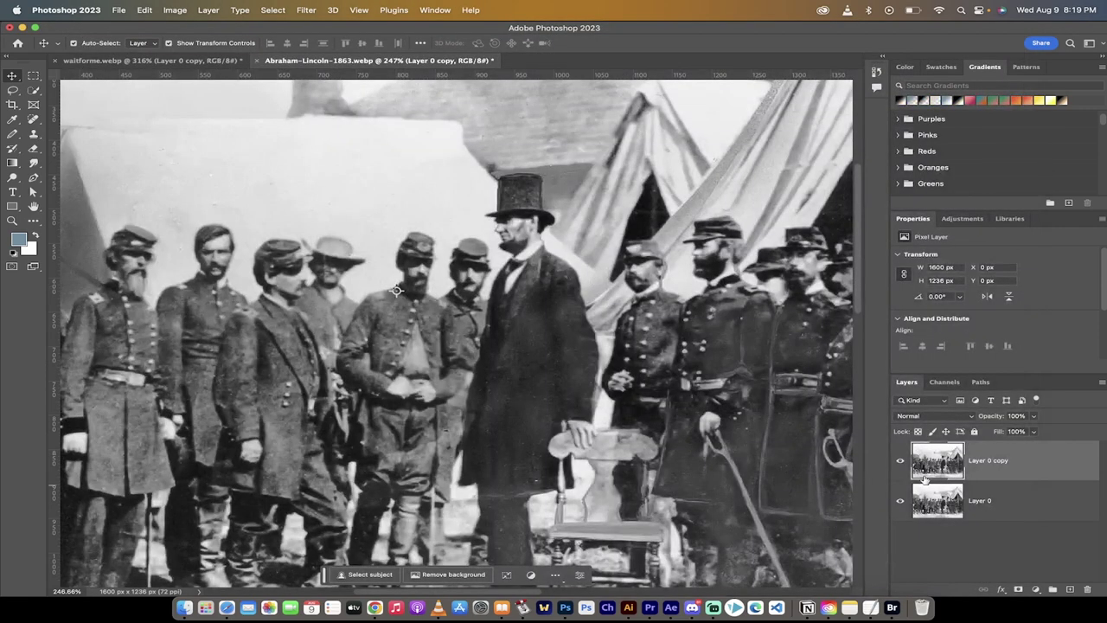
Step: Hide and show the Layer 0 copy to compare the sharpened photo with the original
scroll(665, 380, "up", 2)
scroll(666, 380, "up", 2)
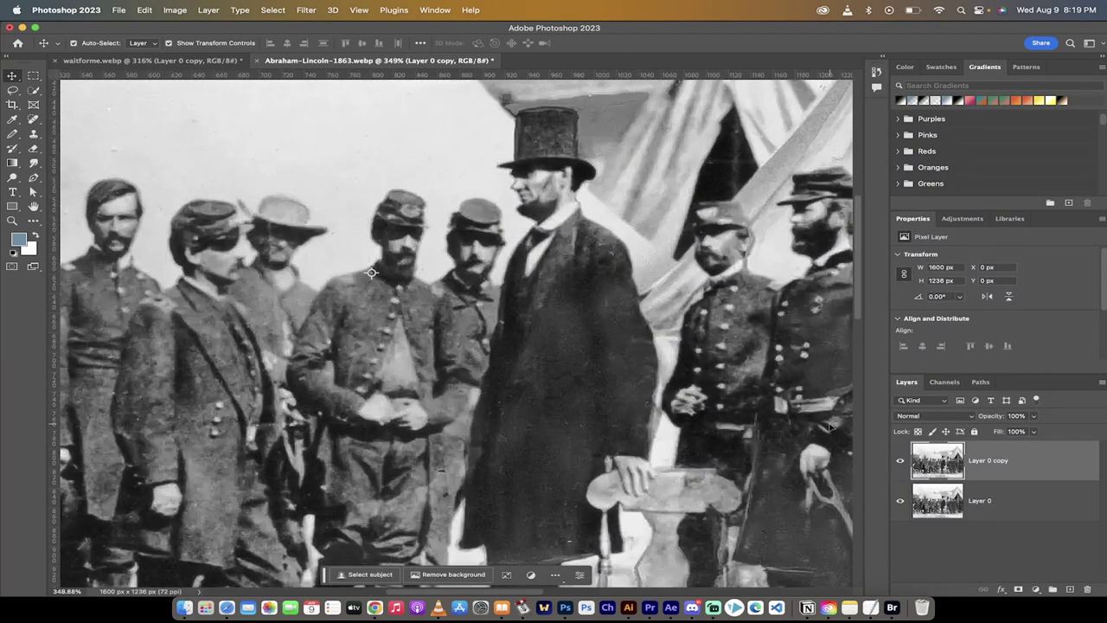
left_click(900, 460)
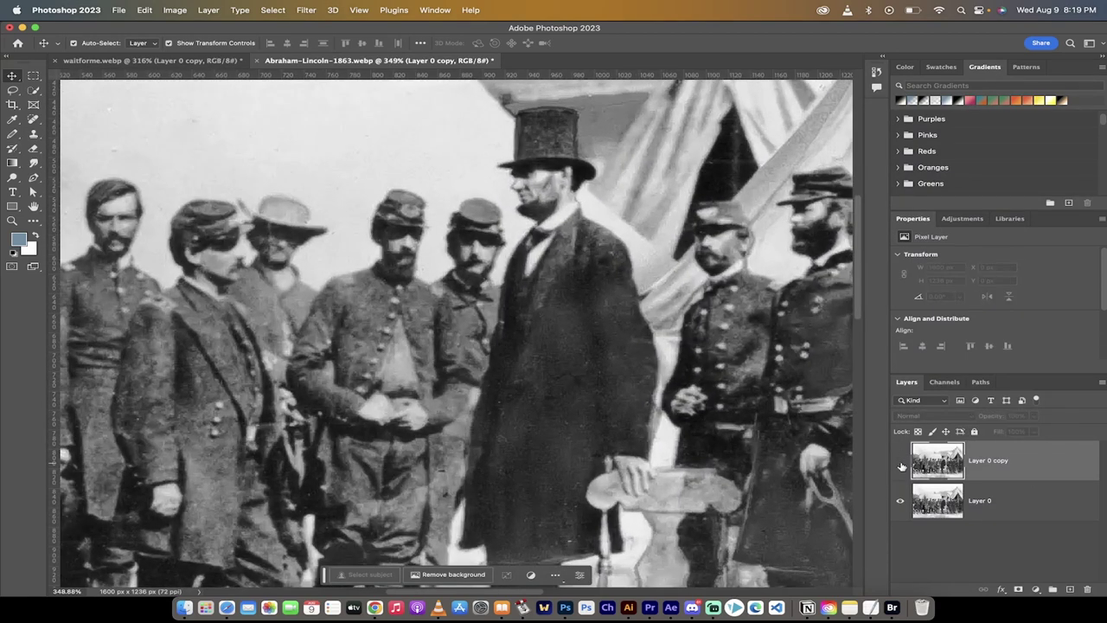
left_click(900, 462)
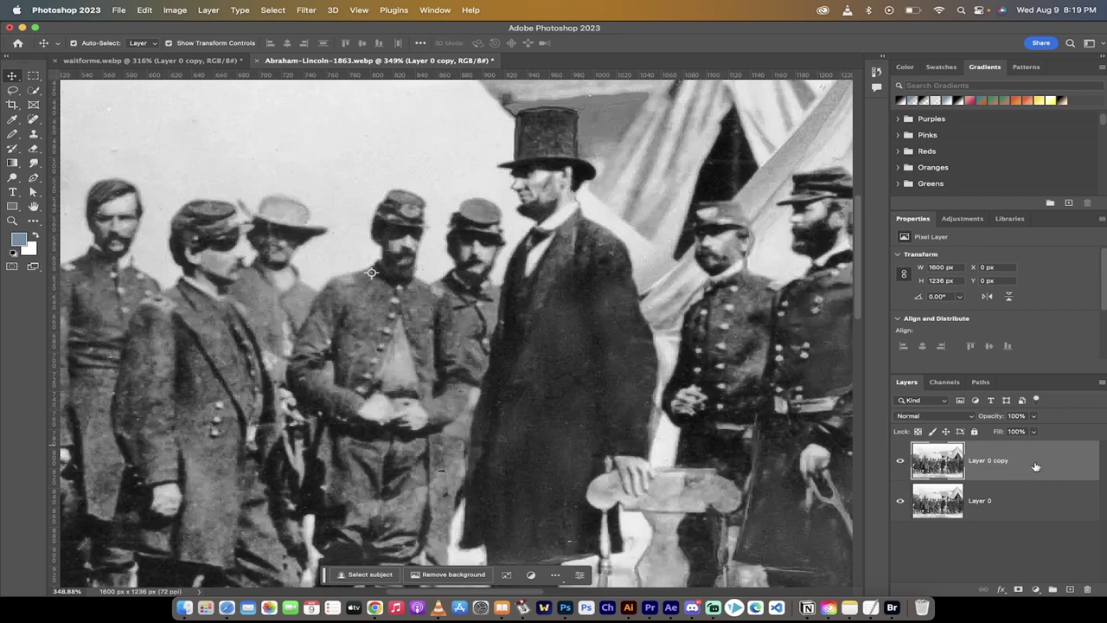
Step: Duplicate the sharpened Layer 0 copy and open the Camera Raw Filter on the new duplicate
left_click_drag(1012, 461, 1068, 588)
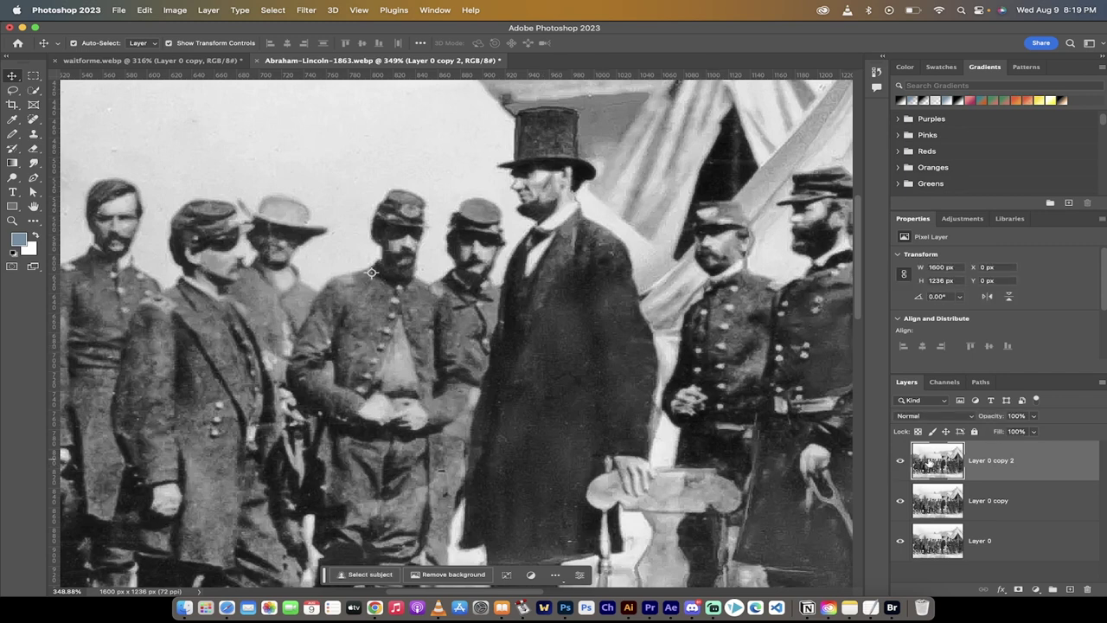
left_click(306, 7)
left_click(335, 98)
Step: Add light sharpening with Radius 0.9, Detail 41, Masking 17 and Noise Reduction 21, and apply the filter
scroll(572, 284, "up", 10)
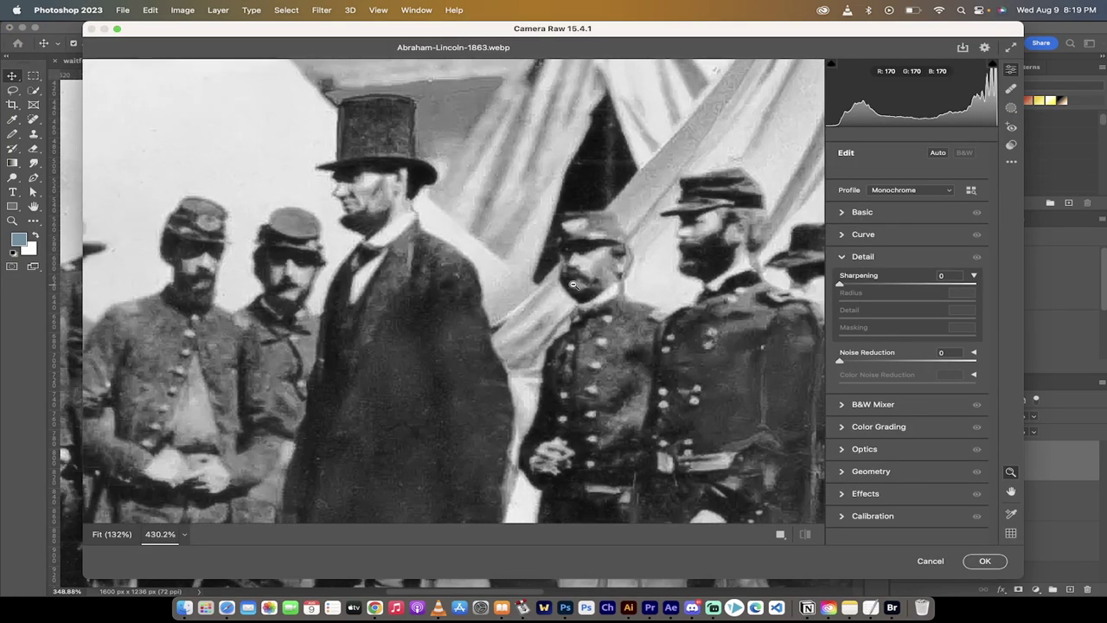
left_click_drag(572, 284, 862, 287)
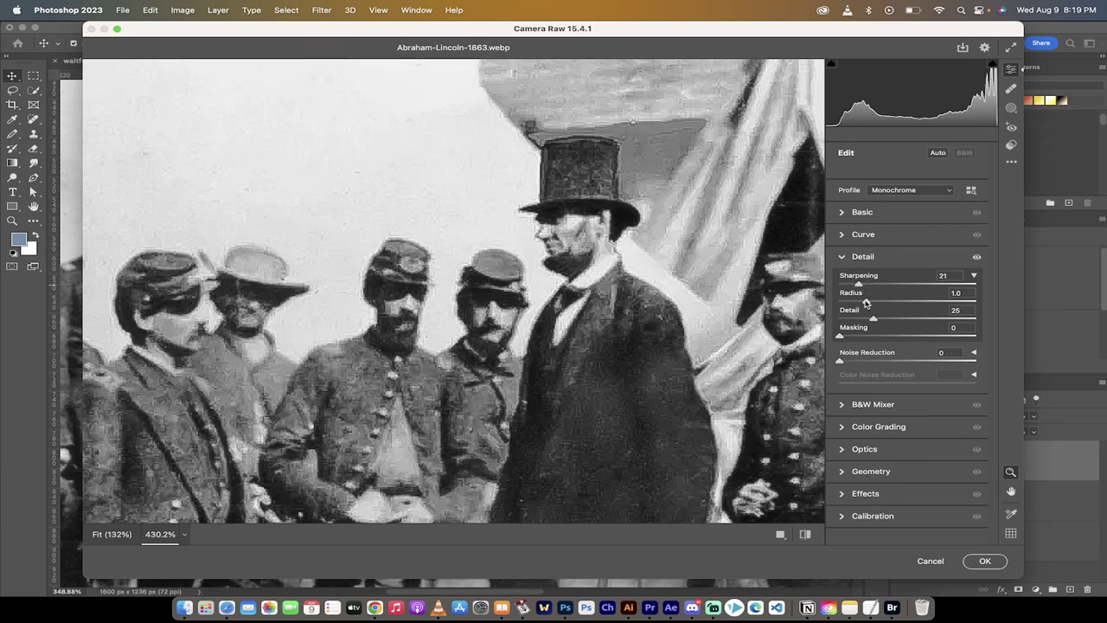
left_click_drag(866, 300, 866, 364)
key("alt")
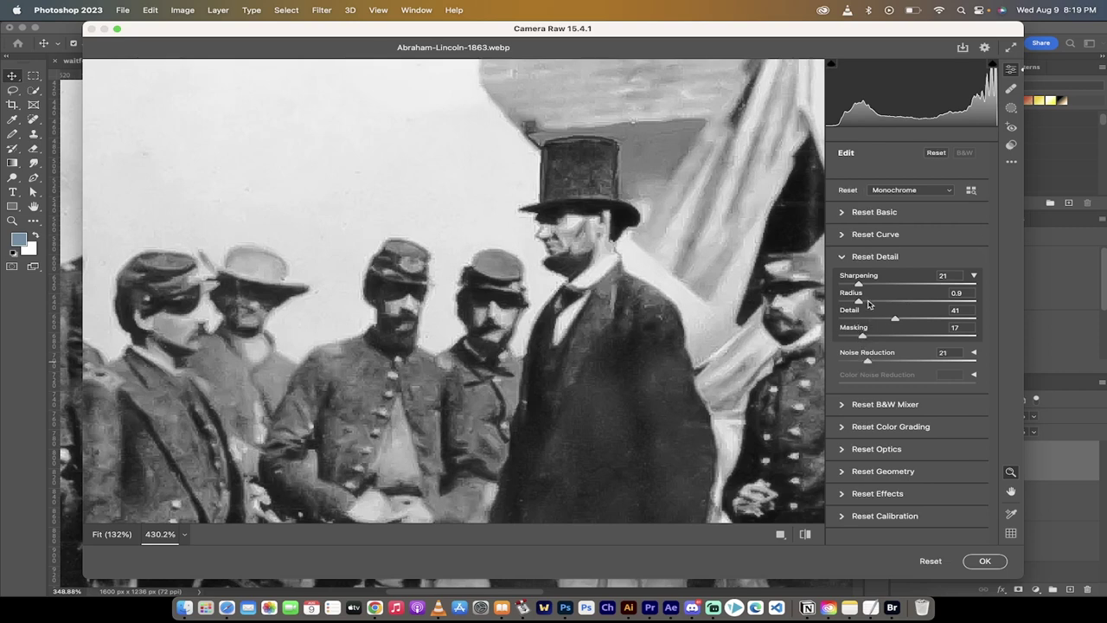
left_click_drag(859, 284, 868, 284)
left_click(984, 562)
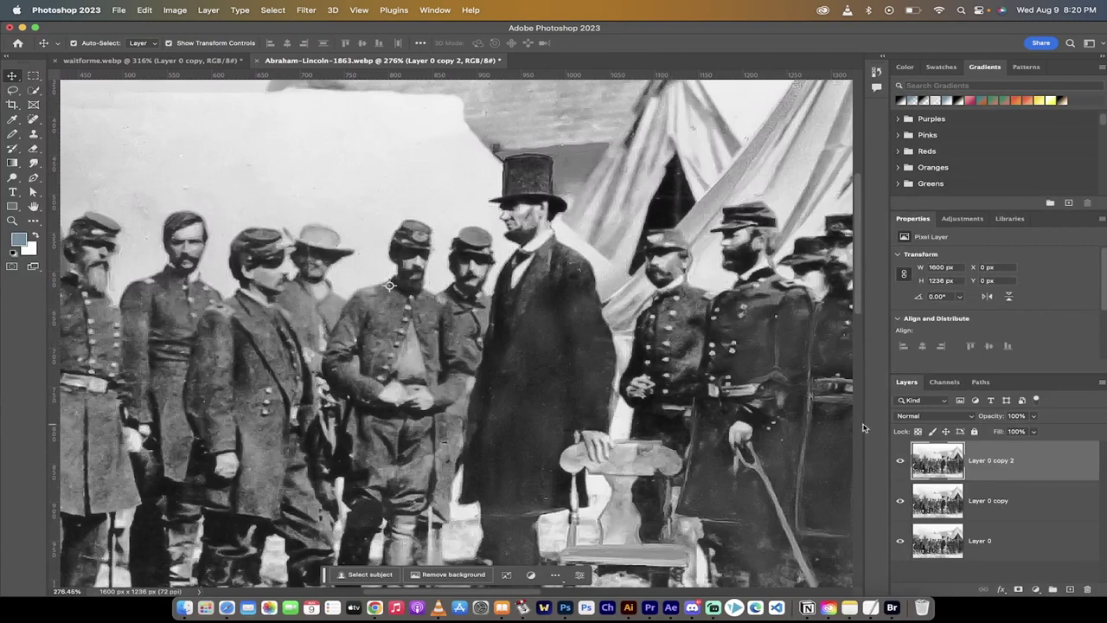
Step: Hide and show both sharpened copies to compare the two-pass result with the original photo
left_click(900, 460)
left_click(900, 500)
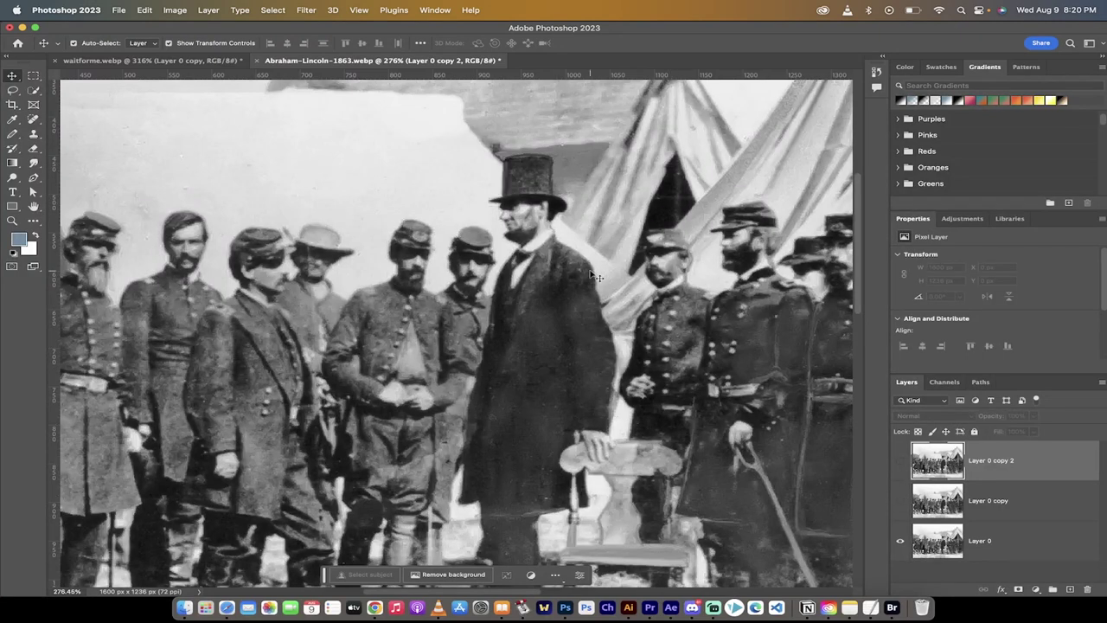
left_click(900, 500)
left_click(901, 460)
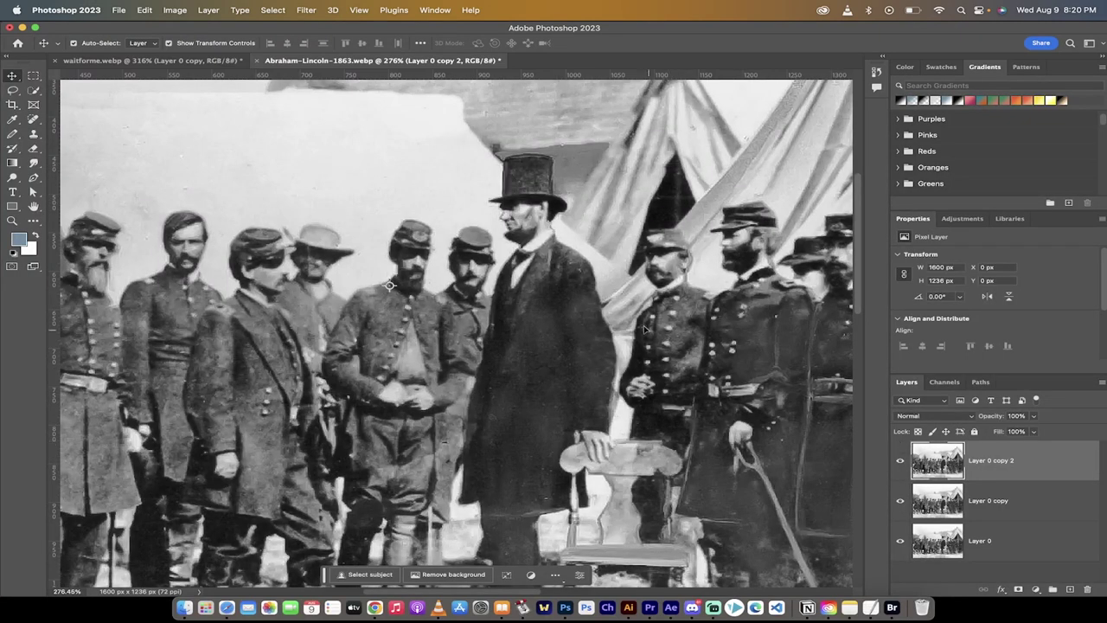
scroll(644, 327, "left", 5)
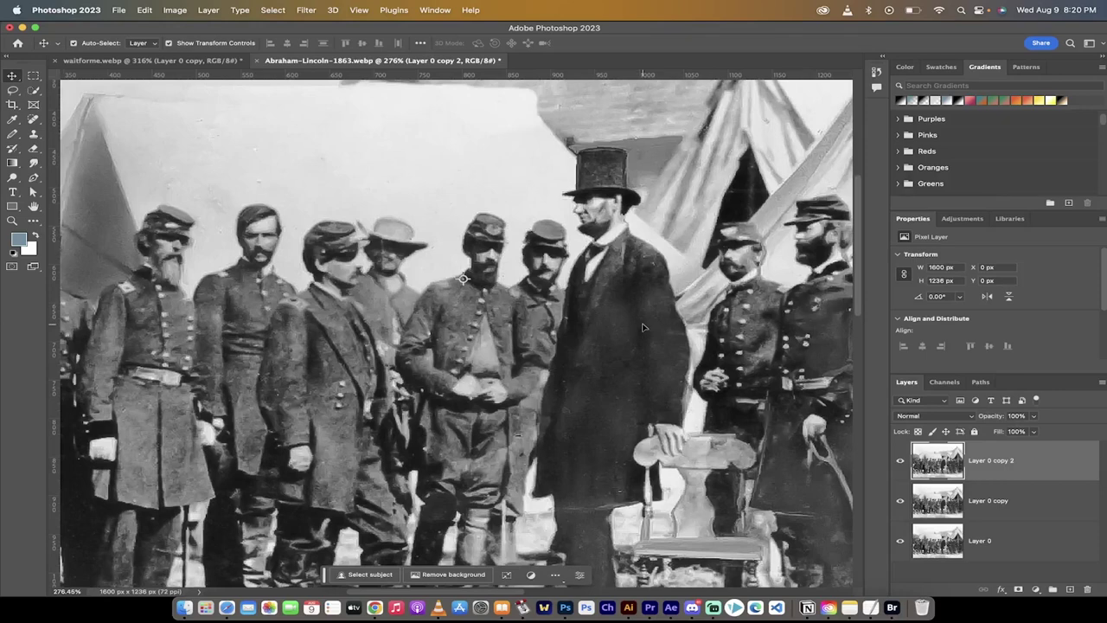